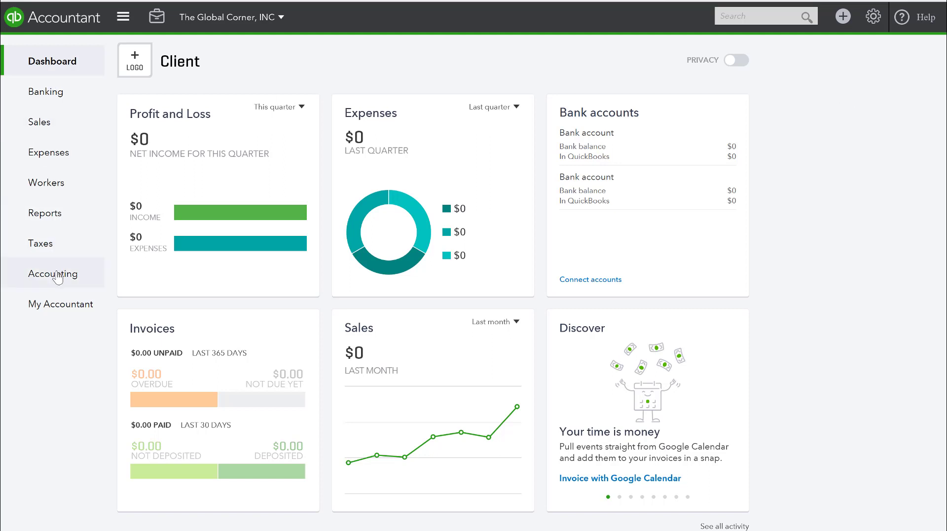
# - Add a Bank account of detail type Checking to the Chart of Accounts, named Regions Bank plus the account's last four digits
pyautogui.click(58, 278)
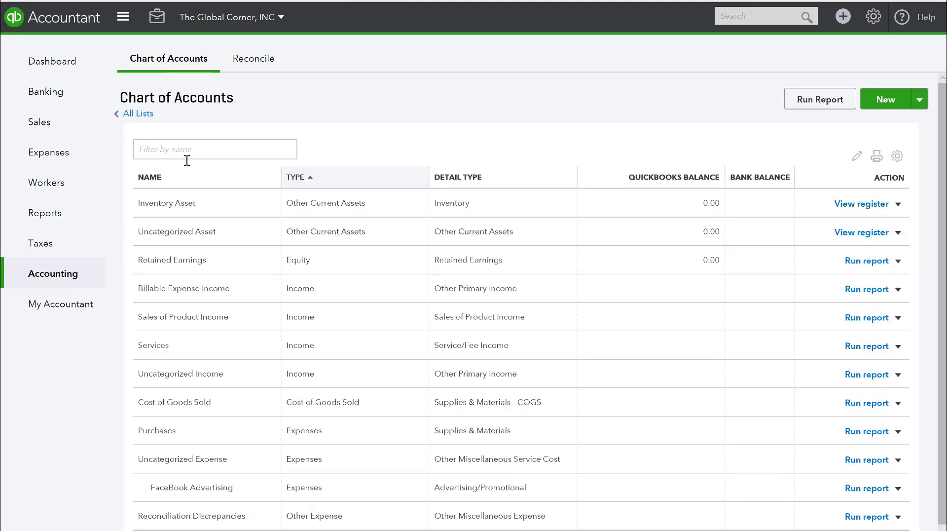
pyautogui.click(880, 104)
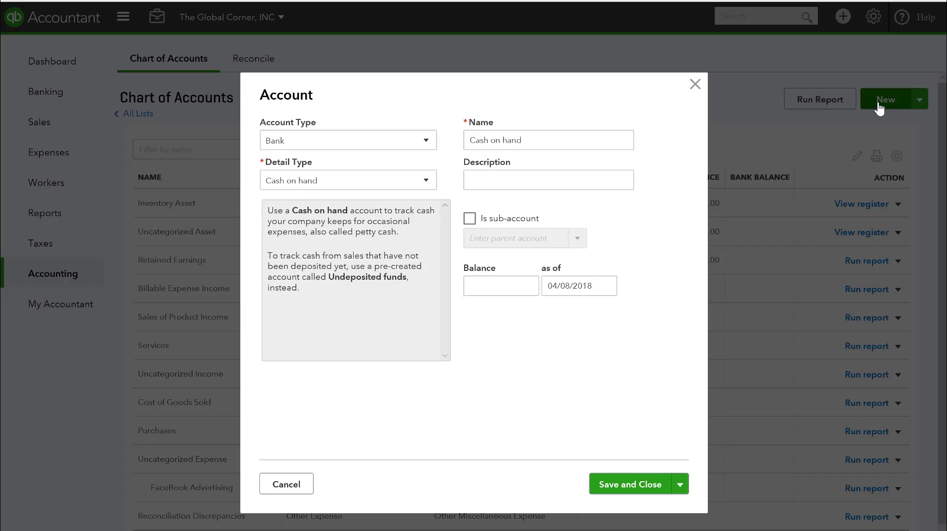
pyautogui.click(328, 183)
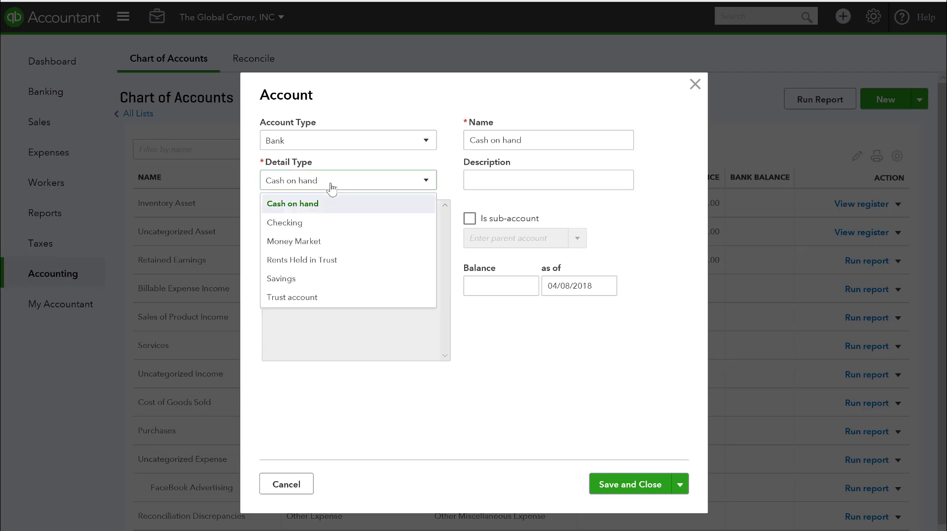
pyautogui.click(355, 228)
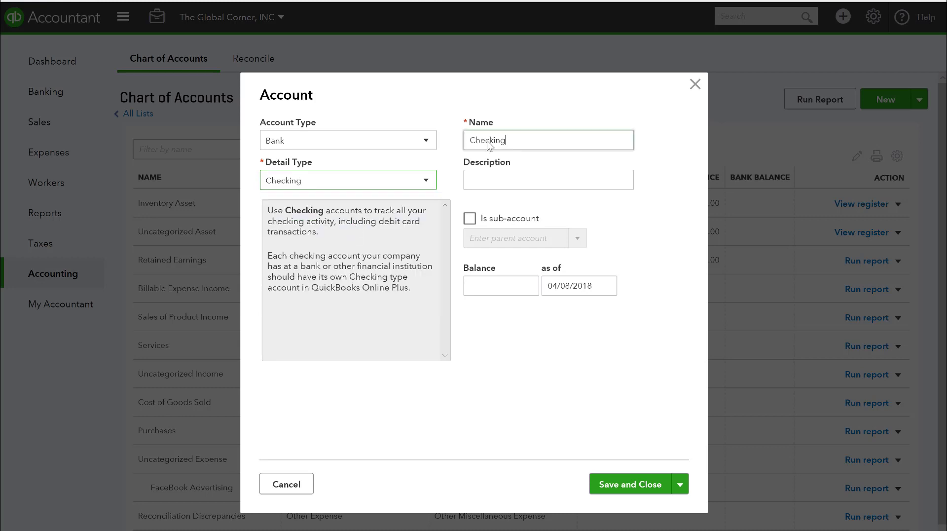
pyautogui.moveTo(508, 141); pyautogui.dragTo(452, 142)
pyautogui.press('BackSpace')
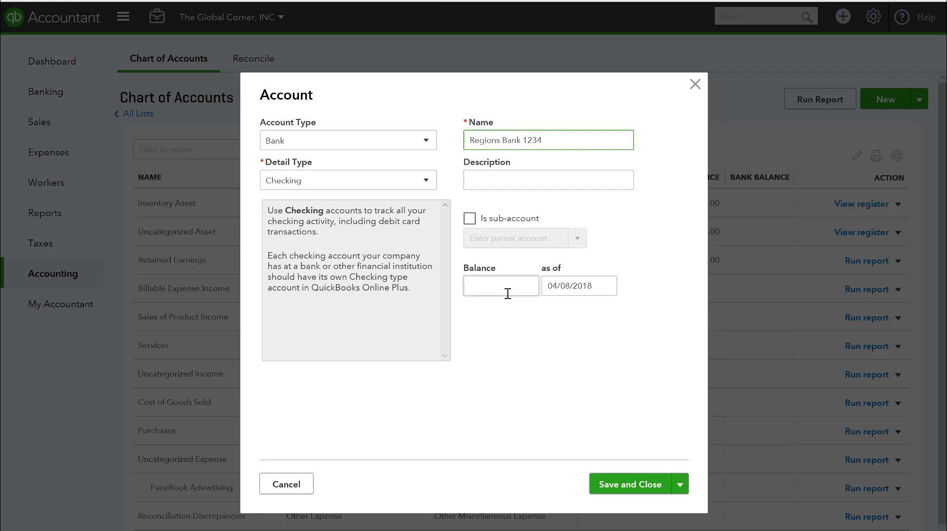
# - Set the new checking account's opening balance to 0.00 as of 03/01/2018 and save the account
pyautogui.click(492, 287)
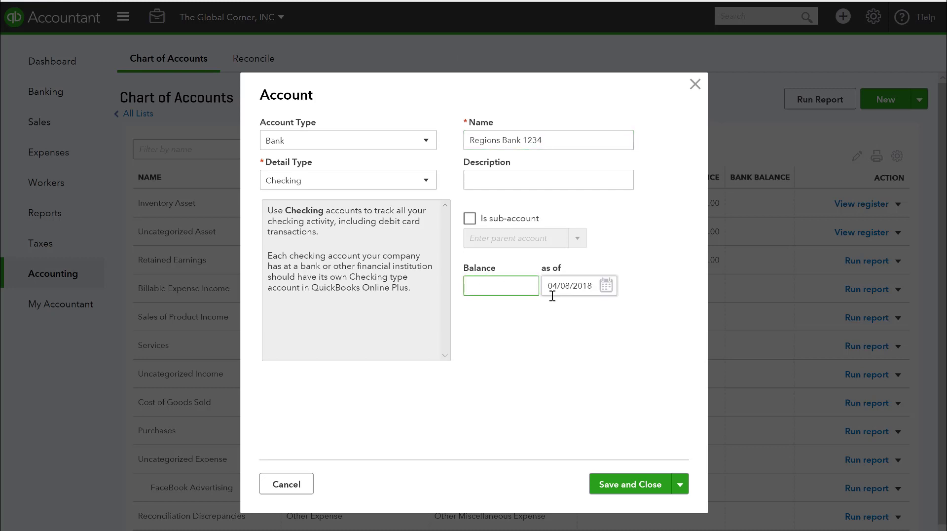
pyautogui.click(606, 286)
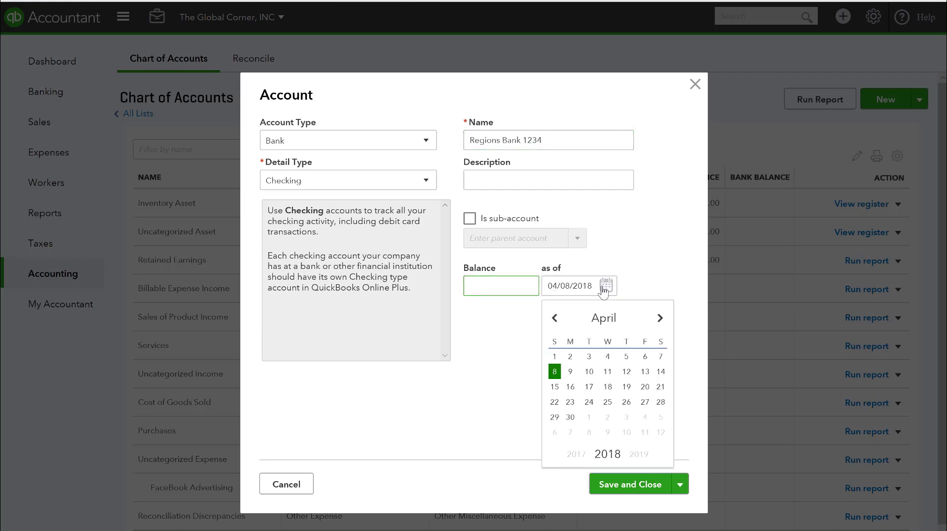
pyautogui.click(554, 318)
pyautogui.click(627, 358)
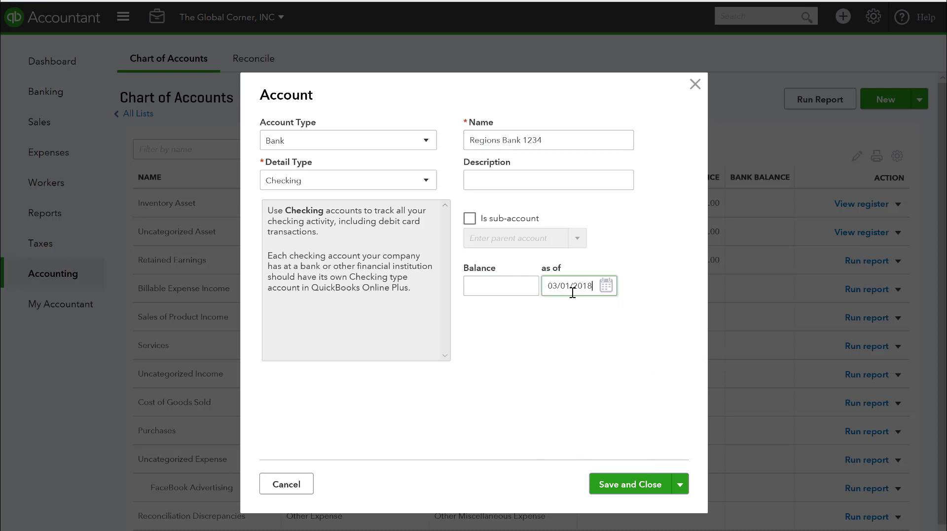
pyautogui.click(501, 291)
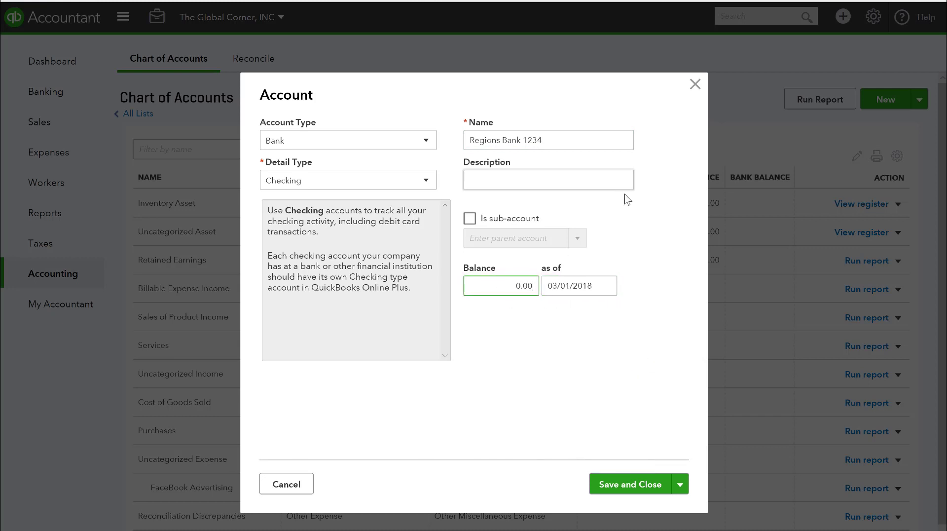
pyautogui.click(568, 341)
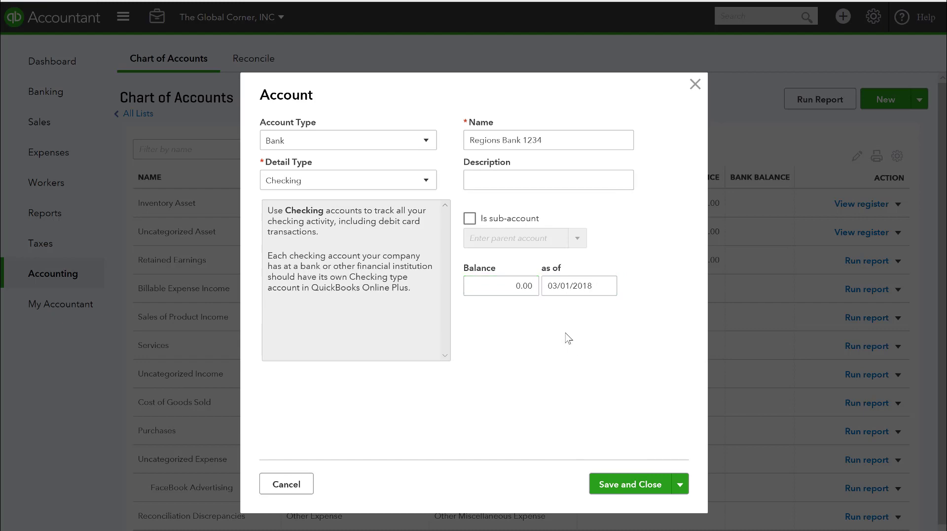
pyautogui.click(615, 488)
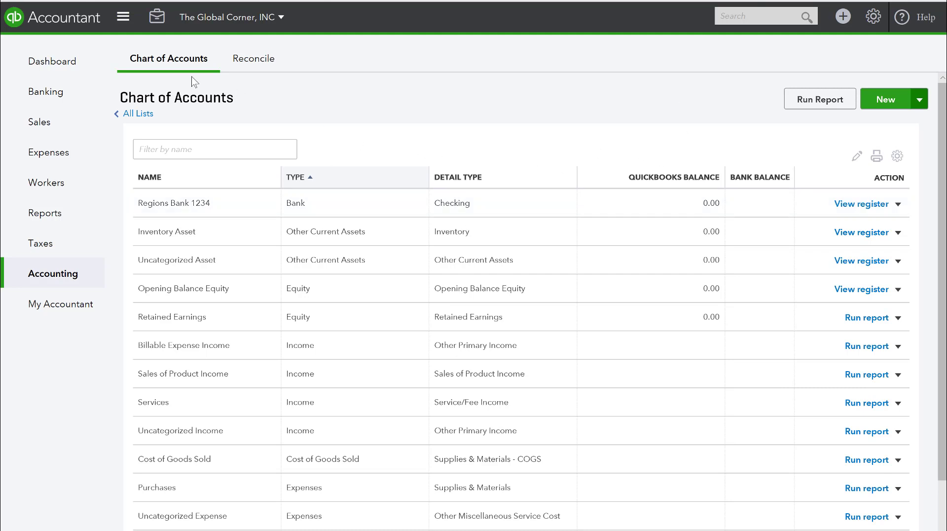
# - Open the Reconcile tool and choose the Regions Bank checking account as the account to reconcile
pyautogui.click(260, 61)
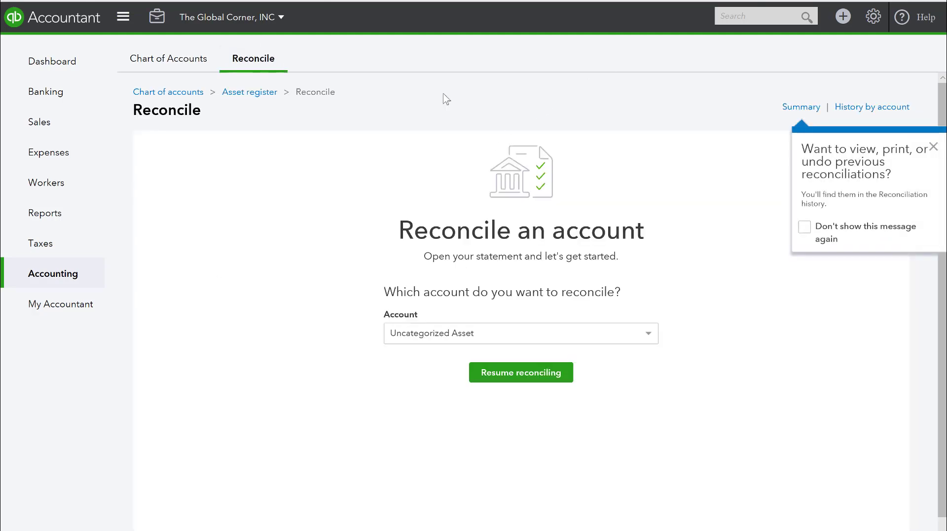
pyautogui.click(73, 72)
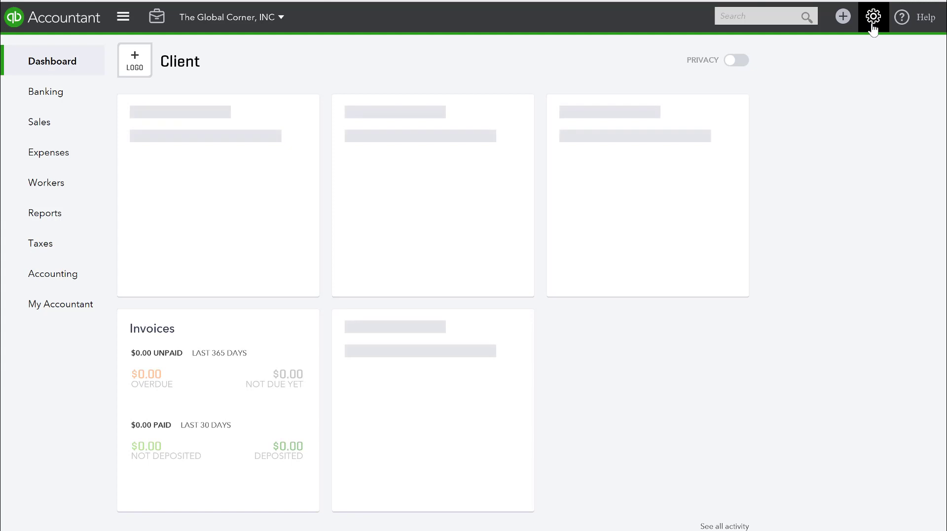
pyautogui.click(873, 26)
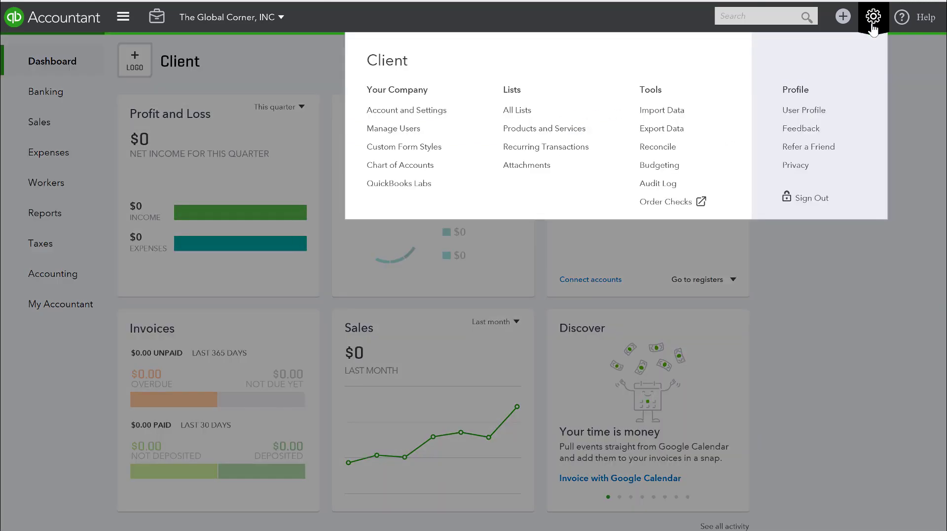
pyautogui.click(686, 147)
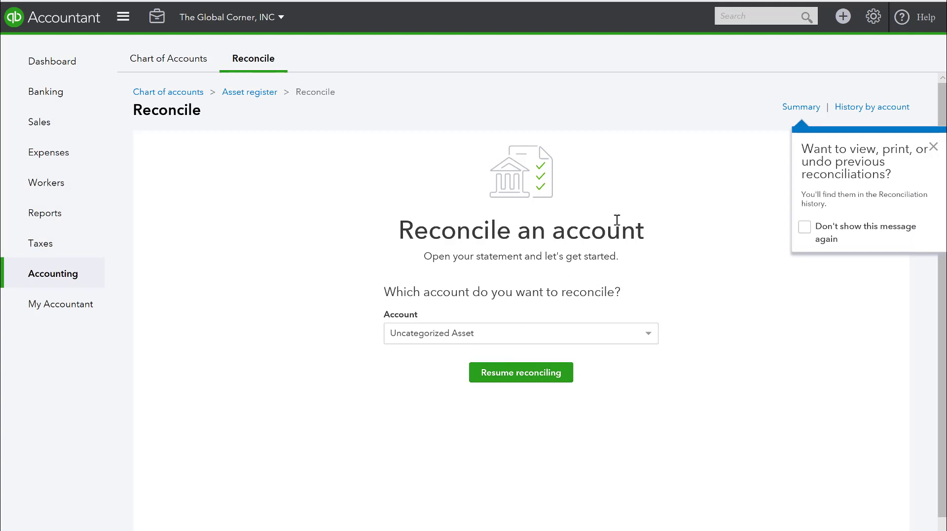
pyautogui.click(482, 340)
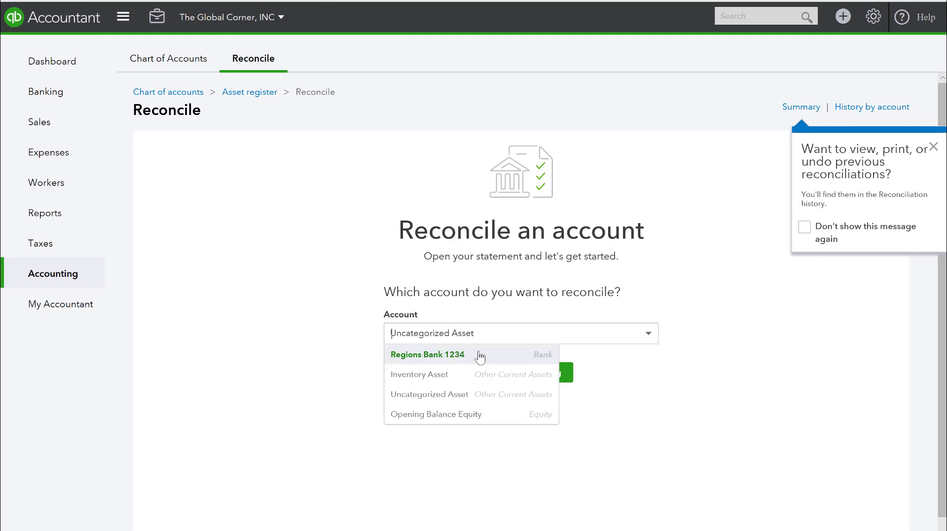
pyautogui.click(483, 359)
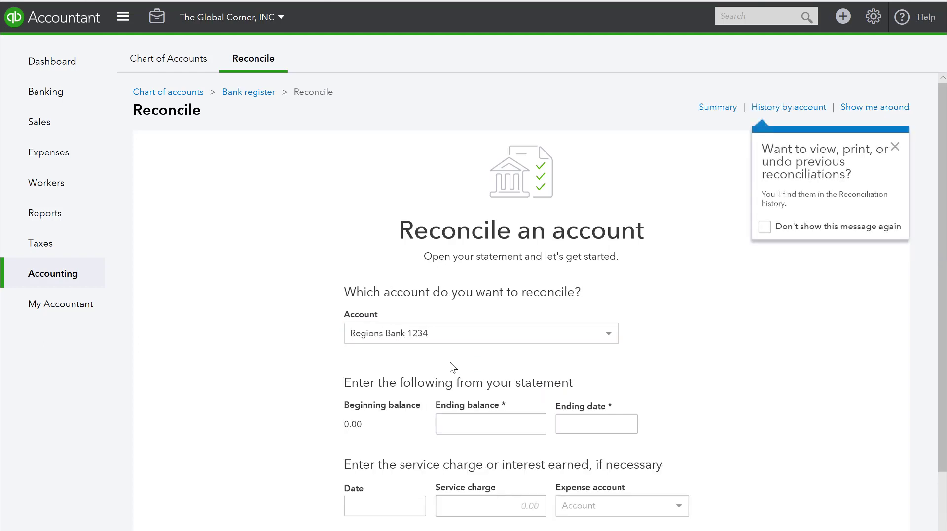
# - Enter the statement's ending balance of 20,000.00 and ending date of 03/31/2018
pyautogui.scroll(-2, 372, 321)
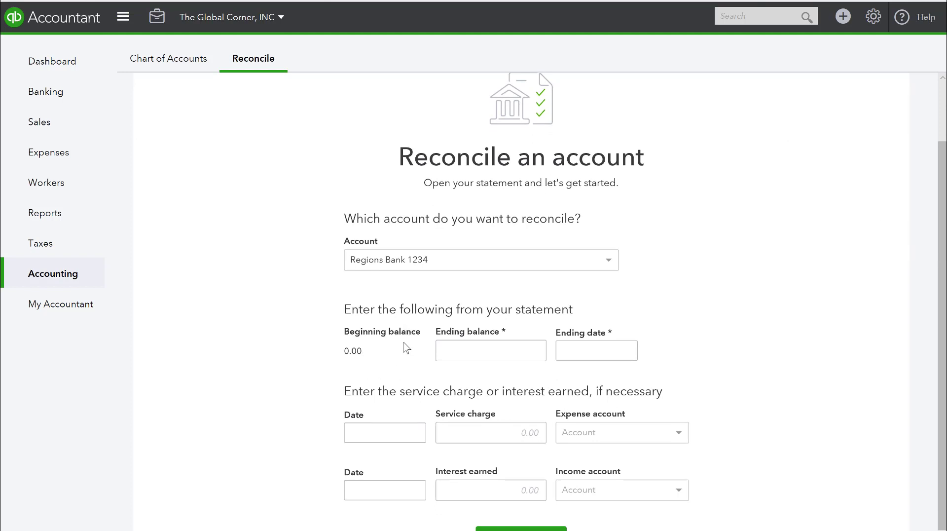
pyautogui.click(494, 349)
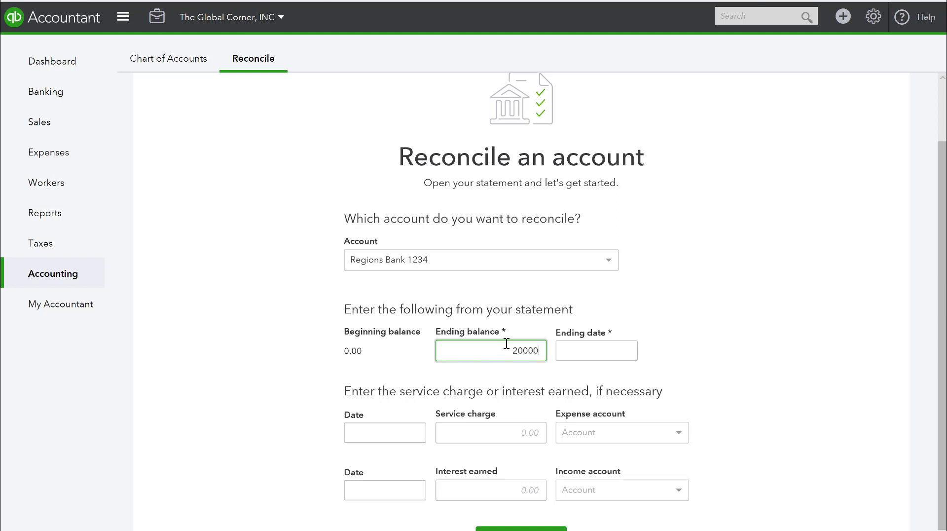
pyautogui.click(795, 336)
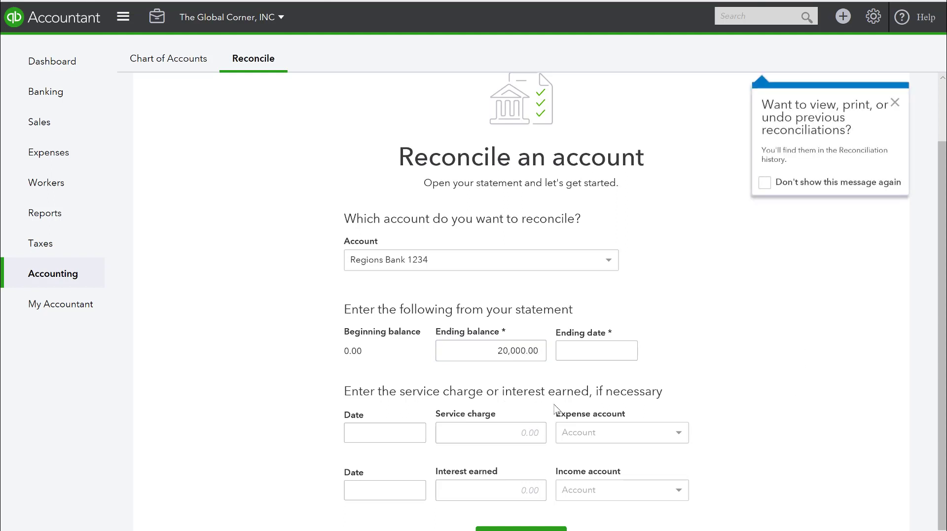
pyautogui.click(629, 352)
pyautogui.click(568, 386)
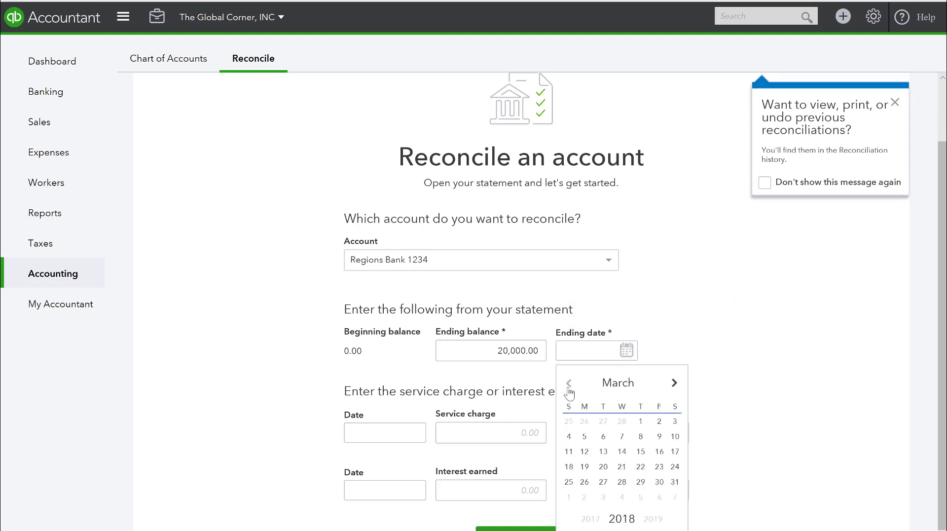
pyautogui.click(675, 483)
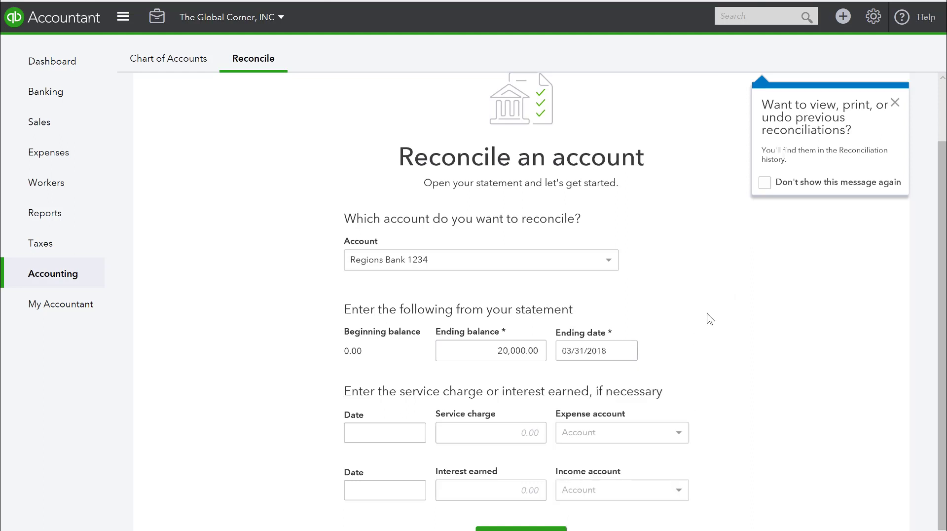
# - Examine the service charge date and amount fields and the expense accounts offered, leaving them blank
pyautogui.scroll(-1, 710, 320)
pyautogui.click(397, 416)
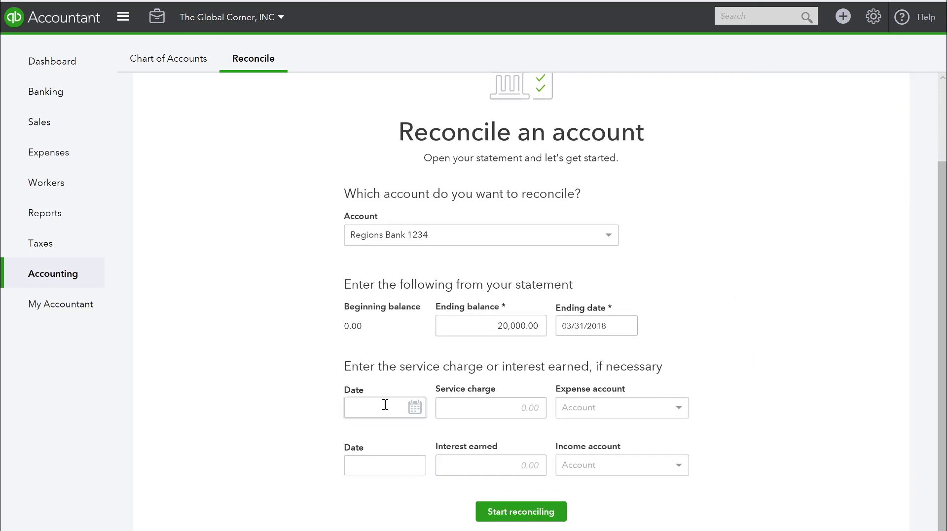
pyautogui.click(465, 403)
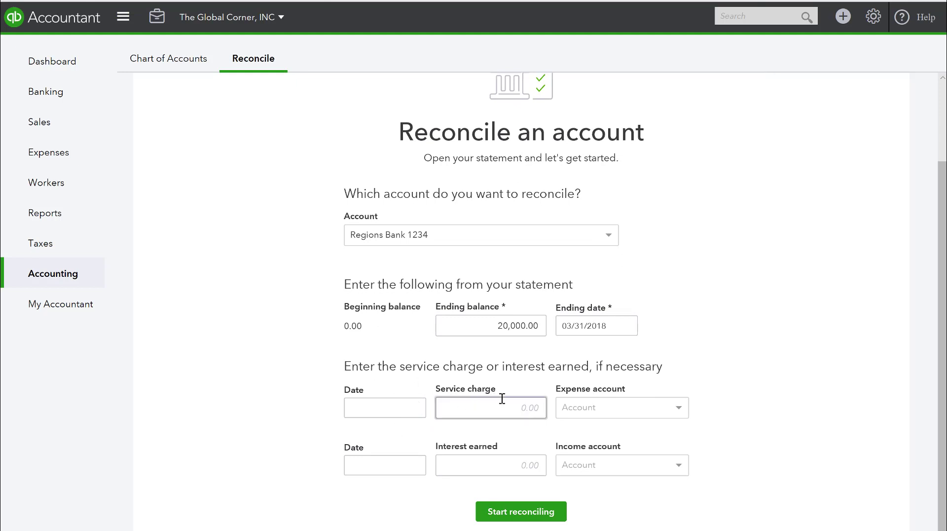
pyautogui.click(675, 413)
pyautogui.scroll(-3, 676, 444)
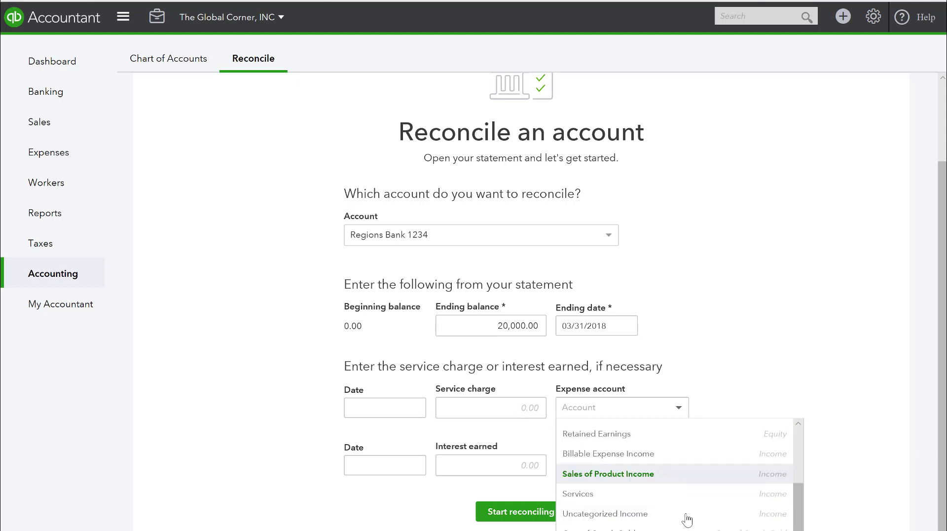
pyautogui.scroll(3, 689, 483)
pyautogui.scroll(4, 691, 474)
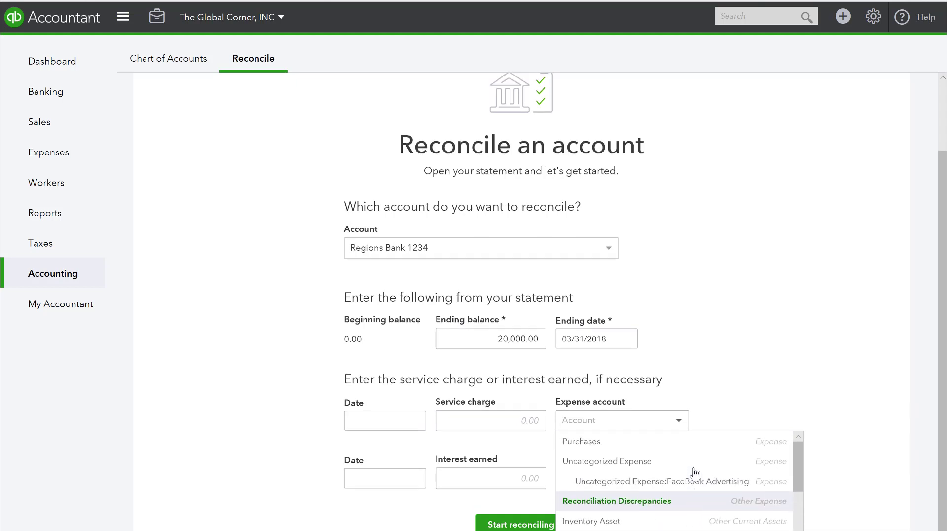
pyautogui.scroll(-1, 770, 345)
pyautogui.click(682, 378)
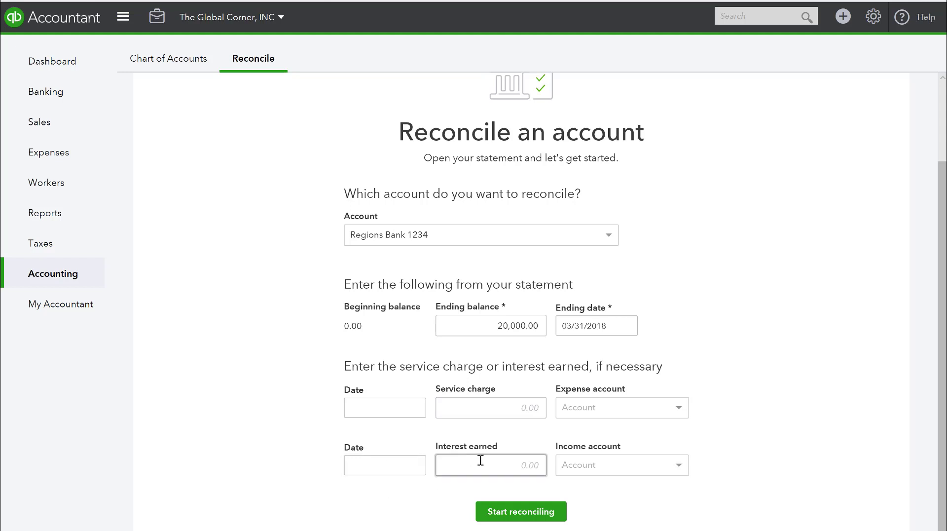
# - Examine the income accounts offered for interest earned without choosing one
pyautogui.click(639, 467)
pyautogui.scroll(-3, 664, 461)
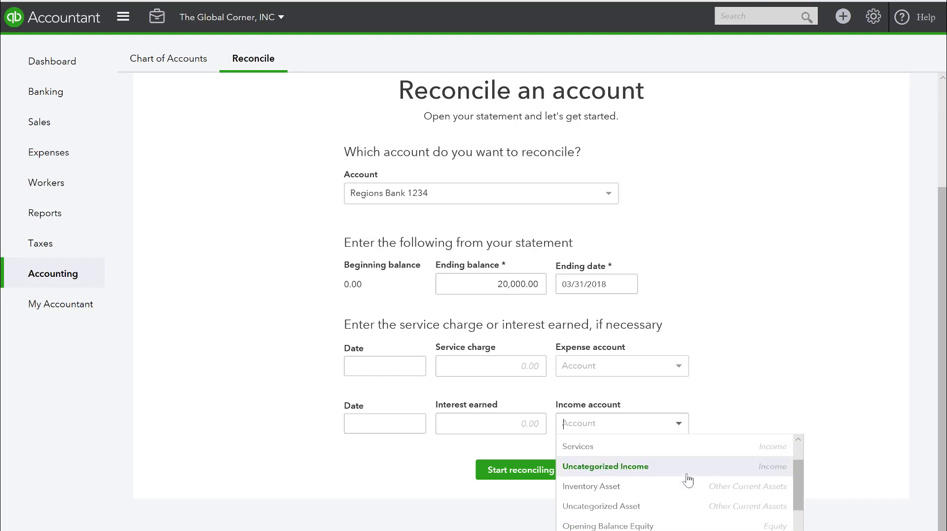
pyautogui.scroll(2, 689, 480)
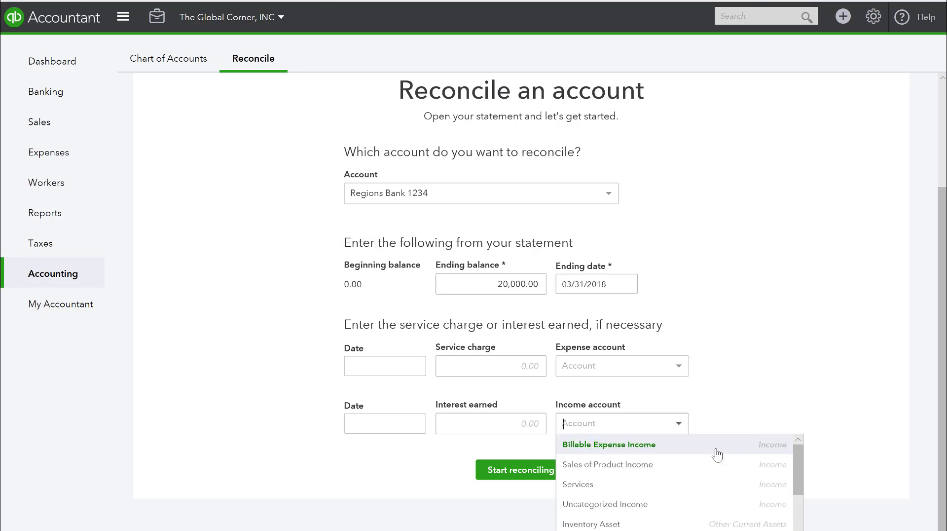
pyautogui.click(737, 352)
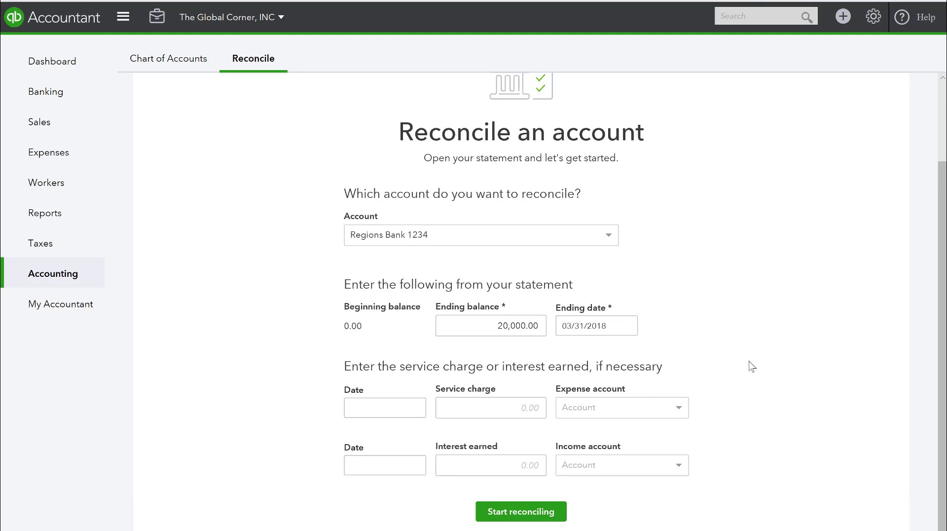
# - Start reconciling the Regions Bank account and dismiss the tips about organizing transactions and gaining more review space
pyautogui.click(510, 514)
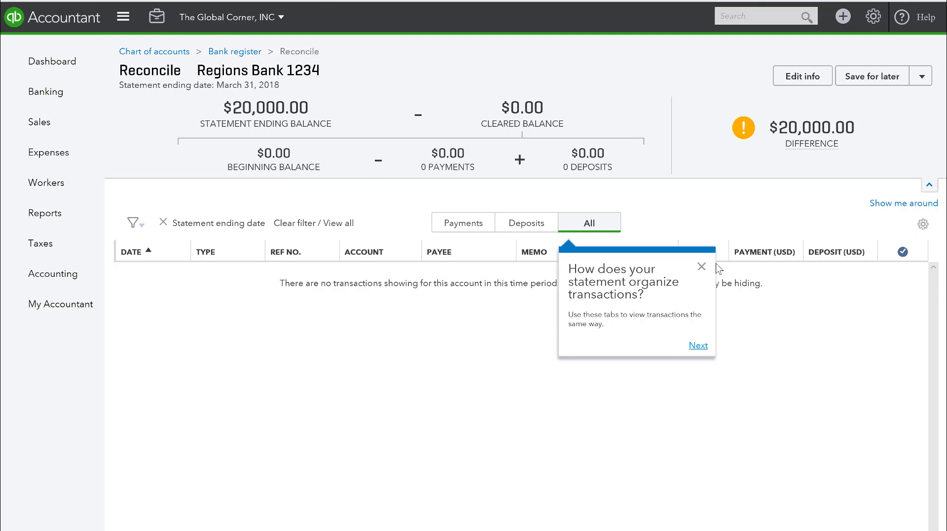
pyautogui.click(701, 266)
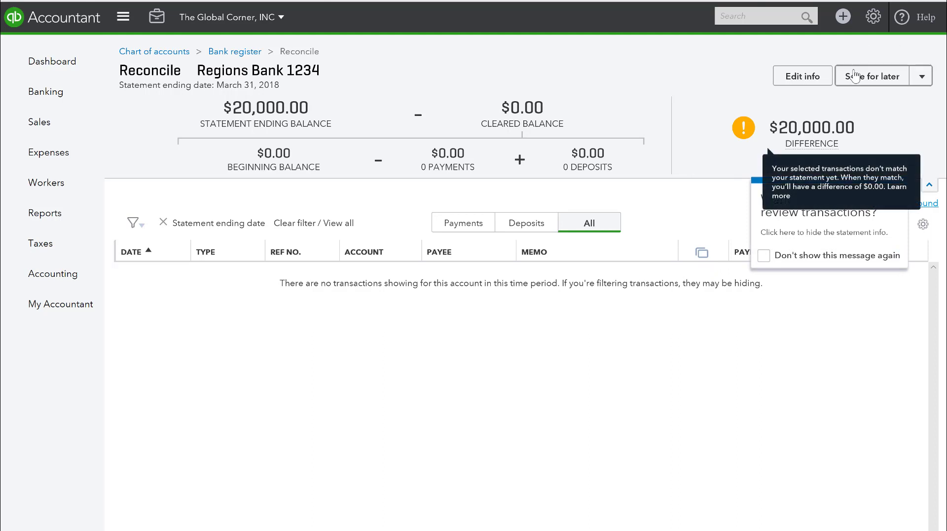
pyautogui.click(874, 18)
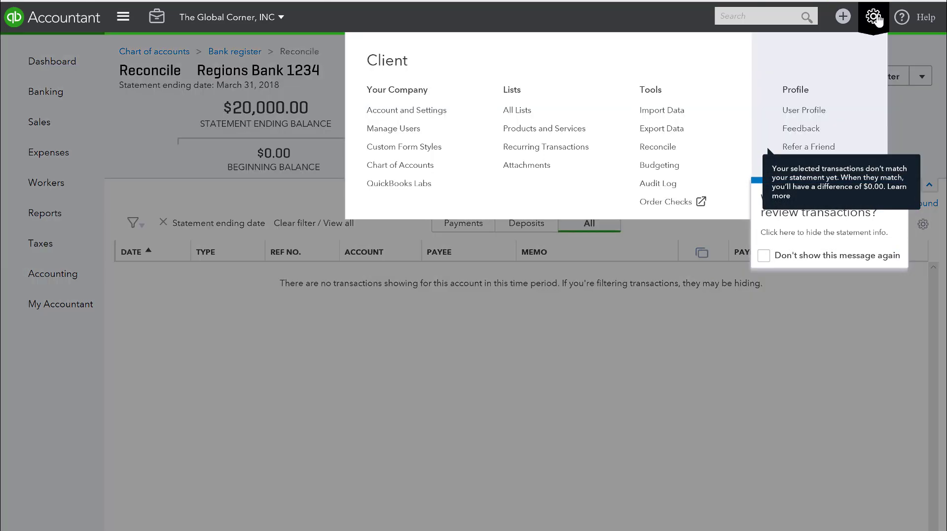
pyautogui.click(842, 19)
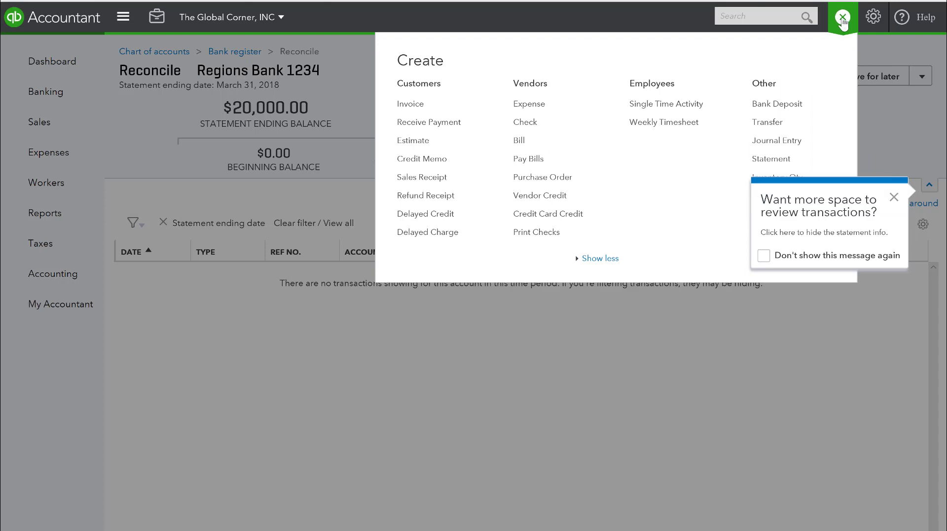
pyautogui.click(896, 199)
pyautogui.click(895, 198)
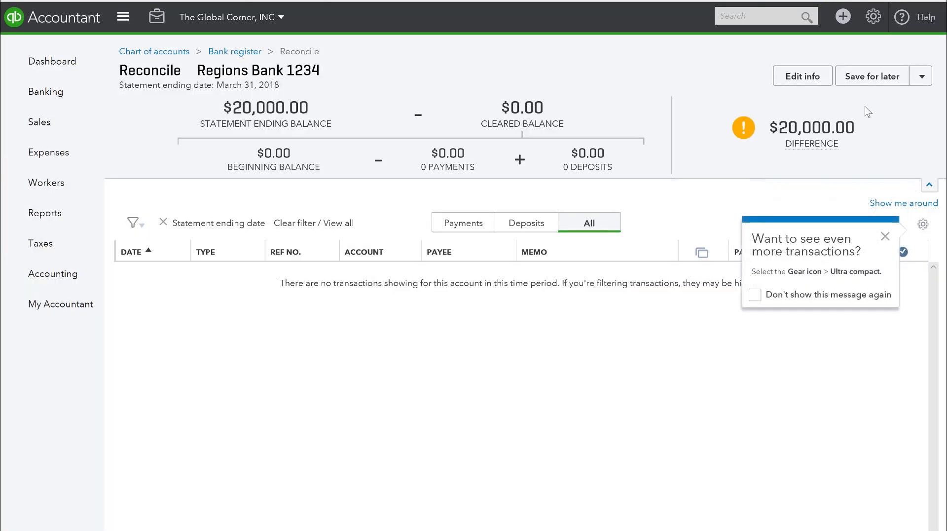
# - Dismiss the tip about seeing more transactions and start a bank deposit to the Regions Bank account dated 03/14/2018
pyautogui.click(887, 239)
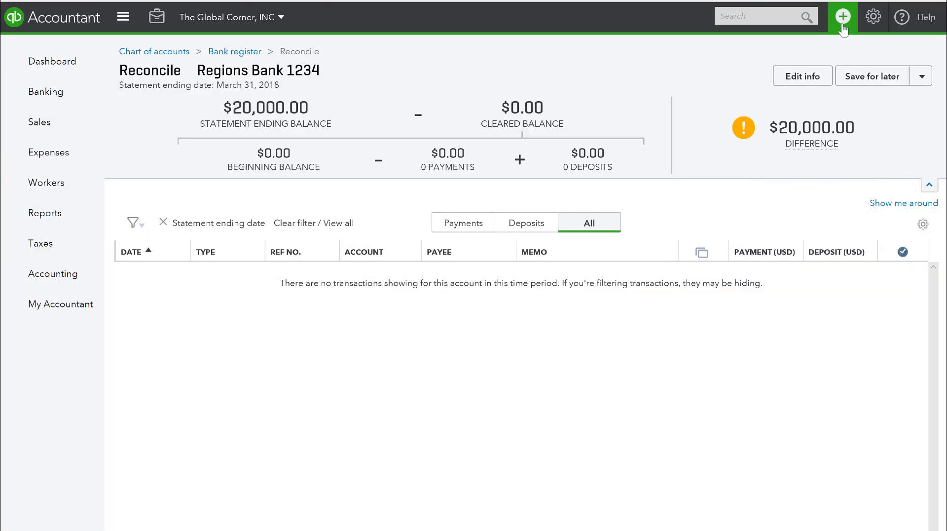
pyautogui.click(843, 17)
pyautogui.click(805, 104)
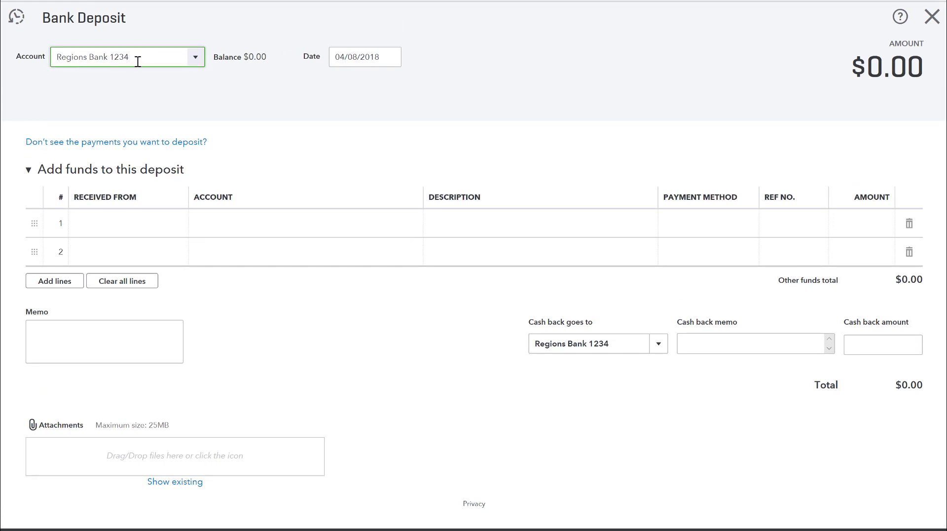
pyautogui.click(390, 57)
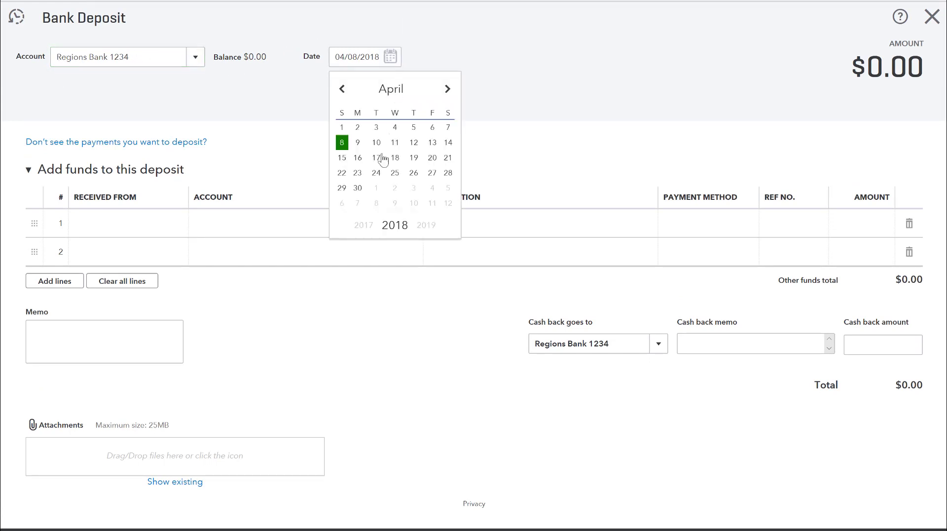
pyautogui.click(343, 89)
pyautogui.click(400, 159)
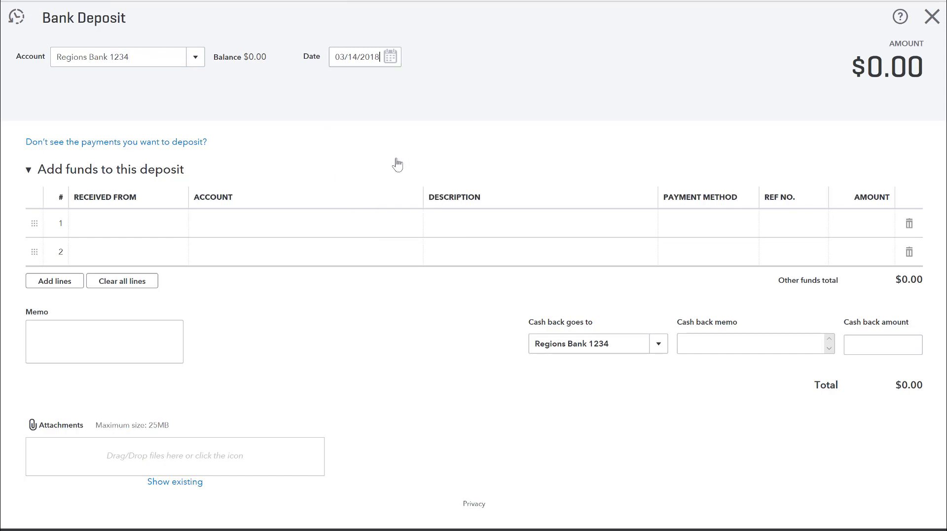
# - On the deposit's first line, set the payer to LGM and the account to Opening Balance Equity
pyautogui.click(153, 226)
pyautogui.click(182, 225)
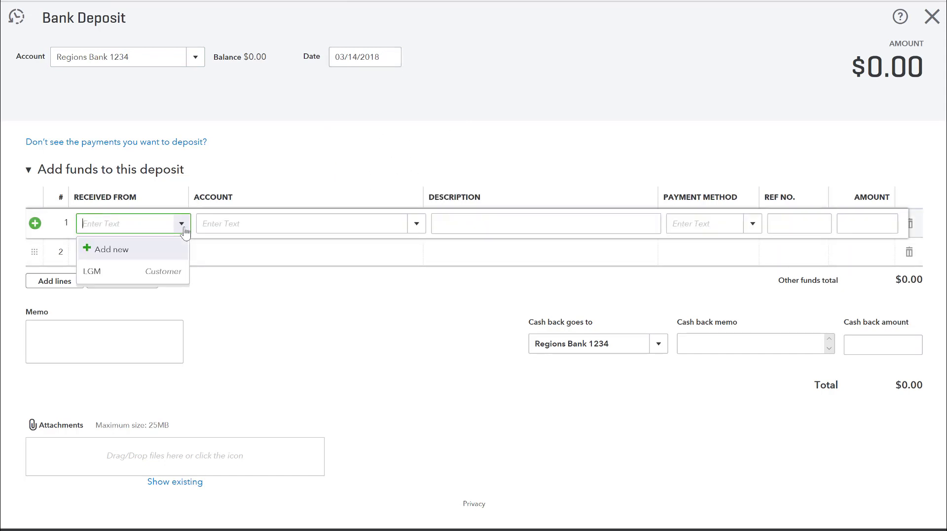
pyautogui.click(127, 273)
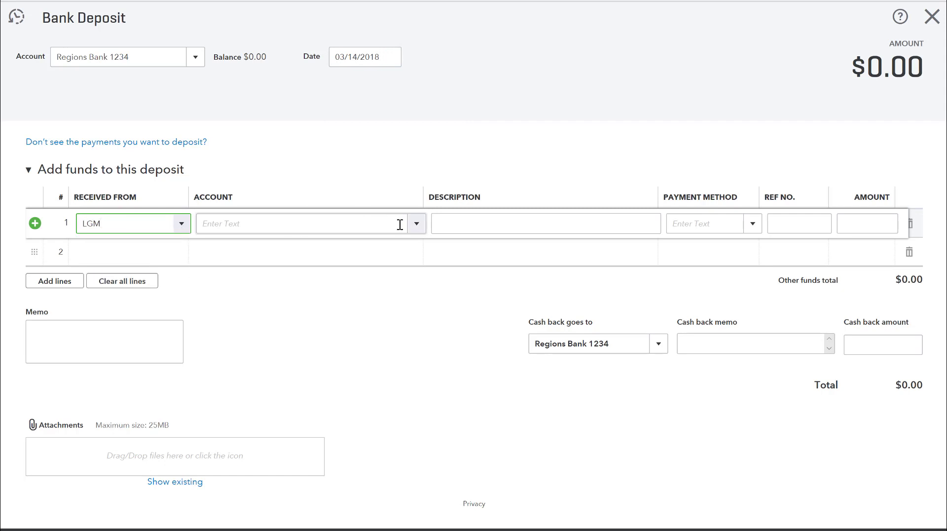
pyautogui.click(417, 226)
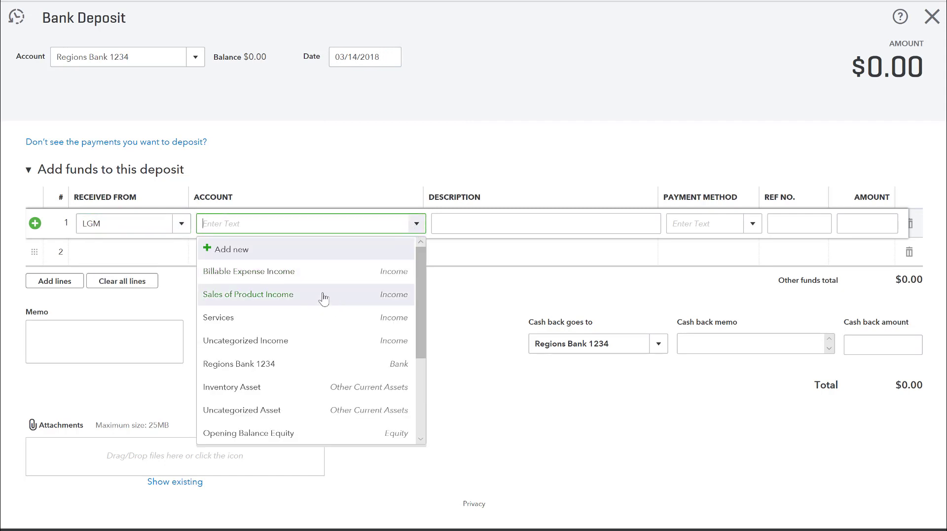
pyautogui.scroll(-1, 323, 306)
pyautogui.scroll(-3, 323, 316)
pyautogui.scroll(-1, 324, 330)
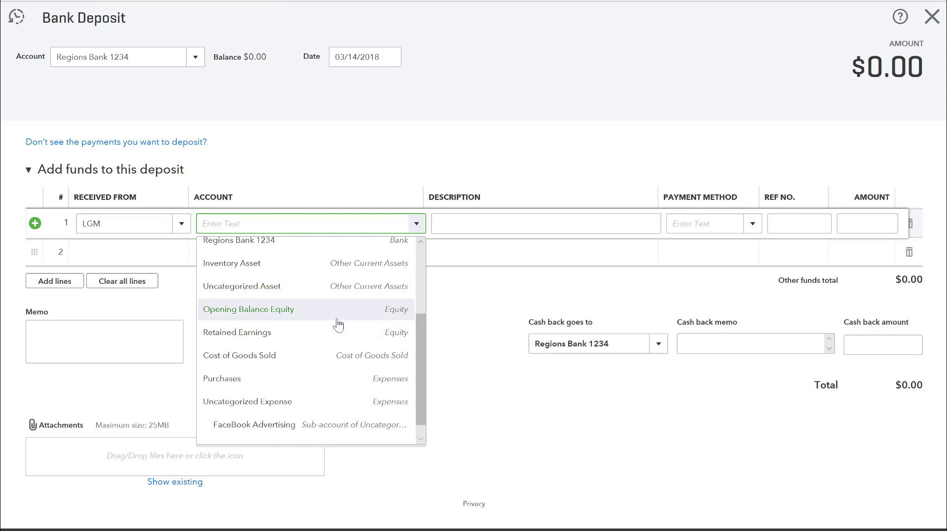
pyautogui.click(337, 319)
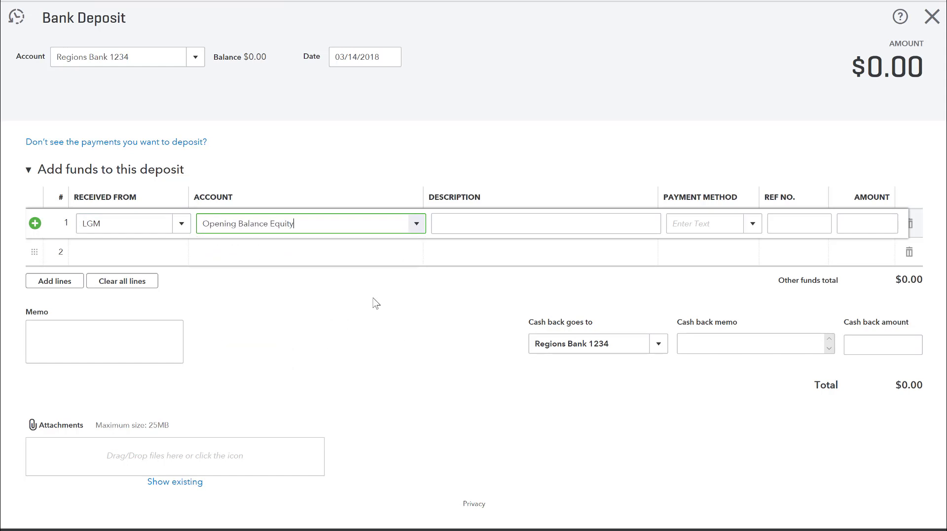
# - Complete the deposit line with description "Deposit Made to Business From Owner", payment method Cash and amount 20000
pyautogui.click(524, 220)
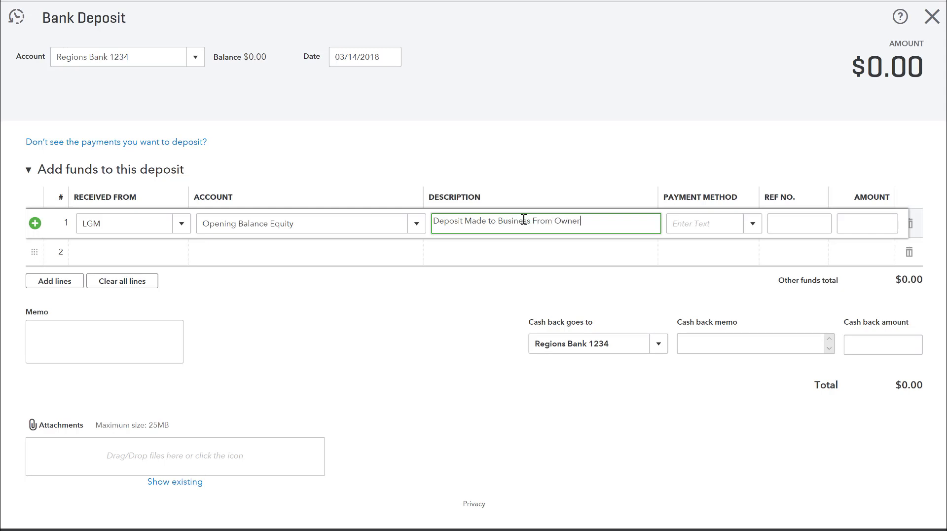
pyautogui.click(754, 228)
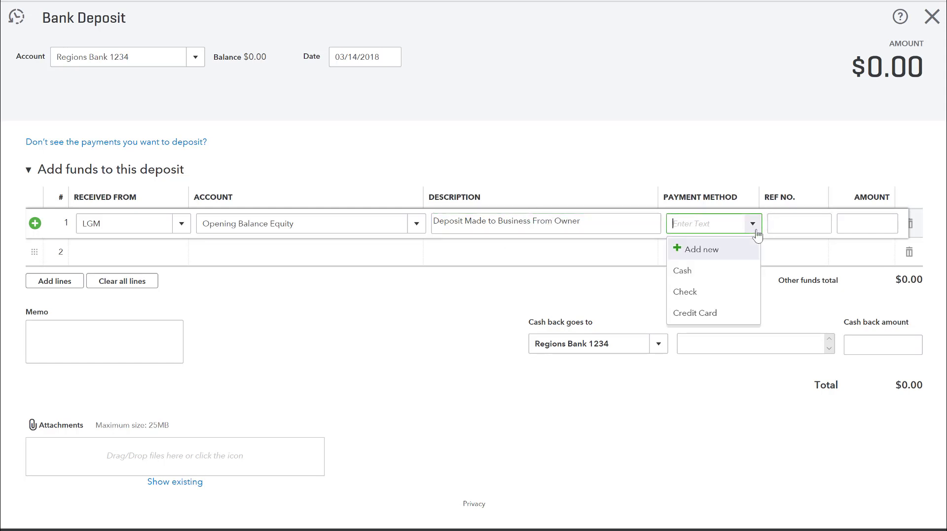
pyautogui.click(732, 275)
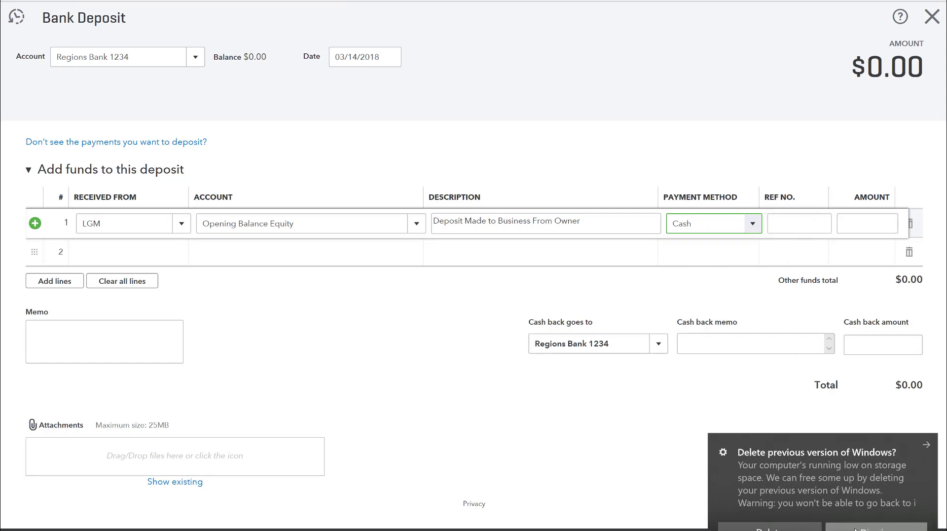
pyautogui.click(876, 527)
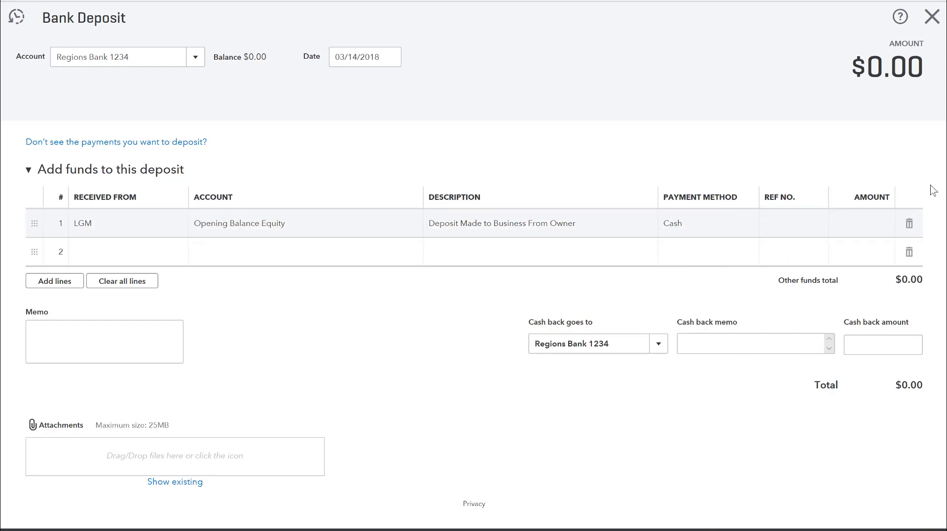
pyautogui.click(851, 236)
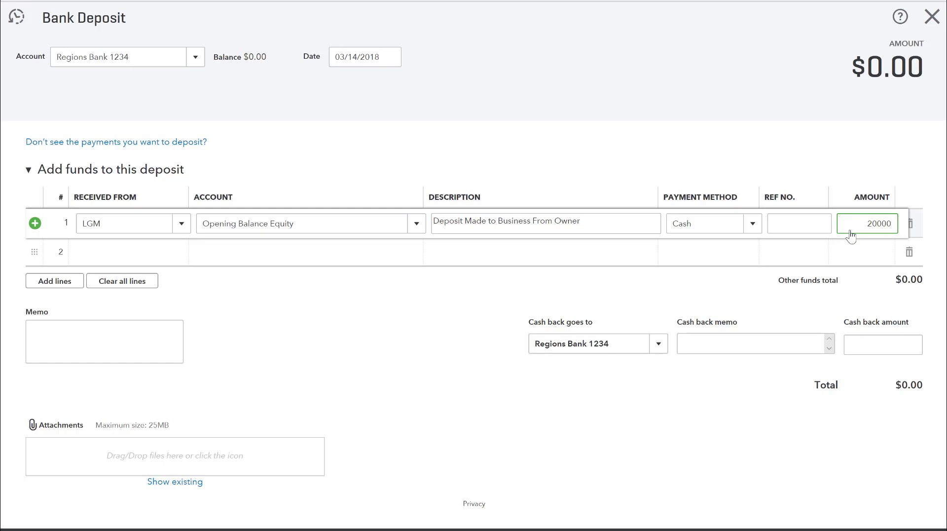
pyautogui.write('20000')
pyautogui.click(300, 348)
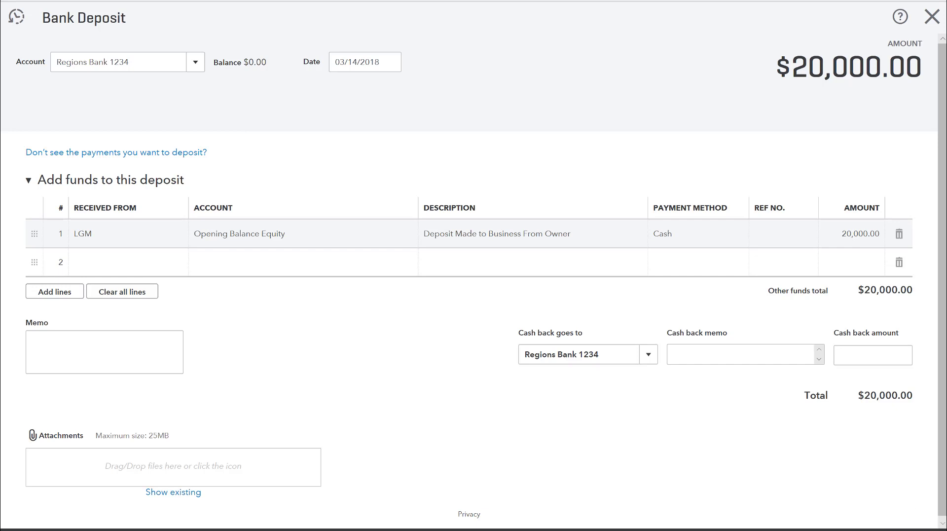
# - Save and close the bank deposit and mark it as cleared in the reconciliation
pyautogui.scroll(-1, 758, 510)
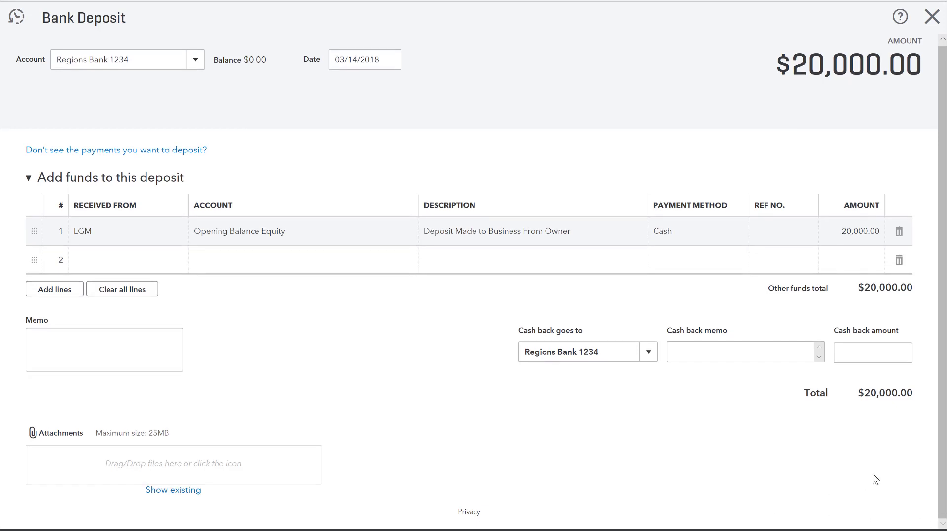
pyautogui.click(928, 530)
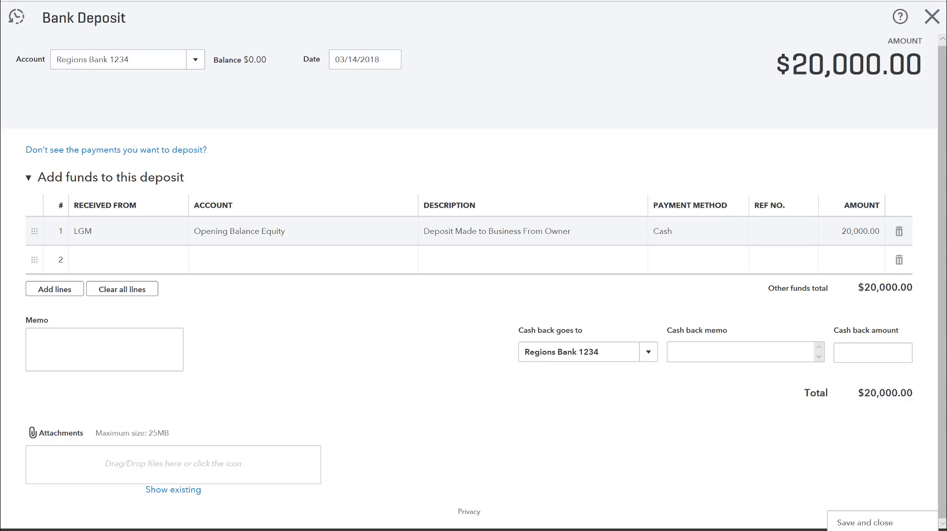
pyautogui.click(881, 525)
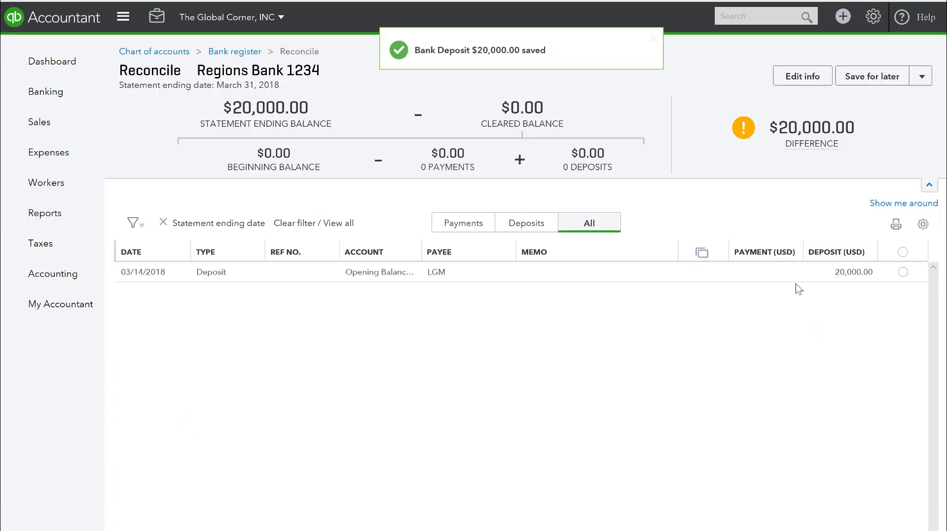
pyautogui.click(903, 272)
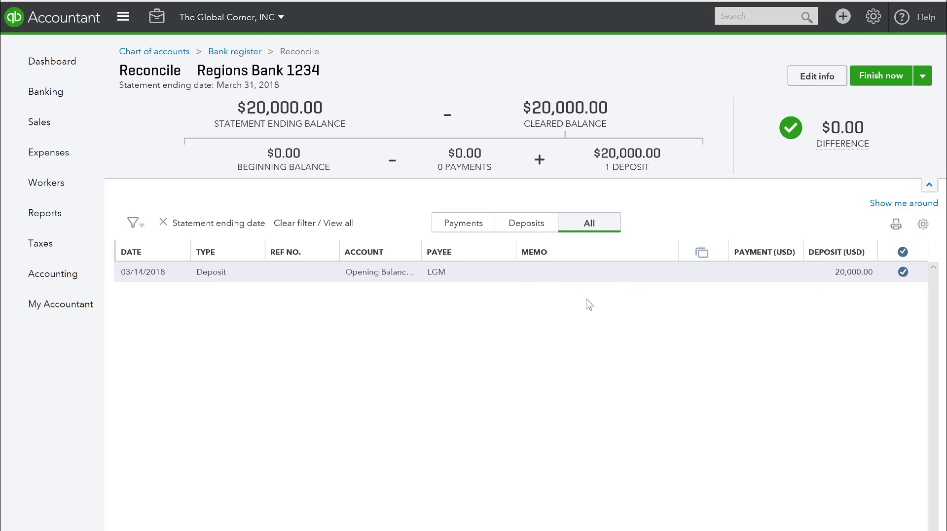
# - Open the cleared deposit's full transaction form to review its details, and close it without changes
pyautogui.doubleClick(569, 278)
pyautogui.click(570, 279)
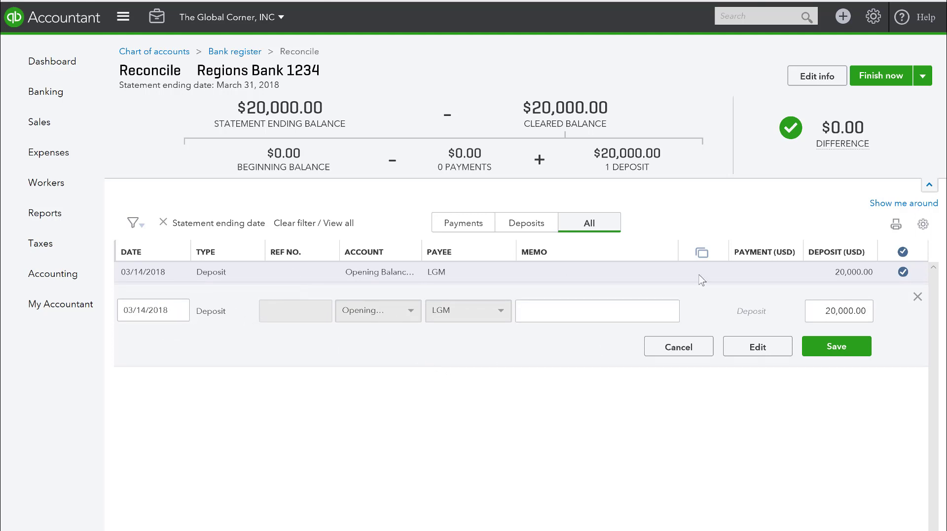
pyautogui.click(759, 347)
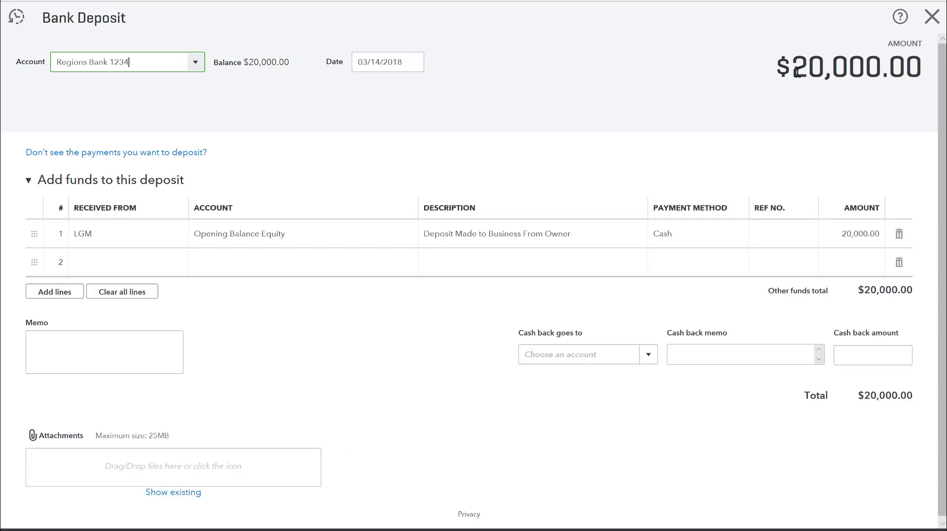
pyautogui.click(939, 22)
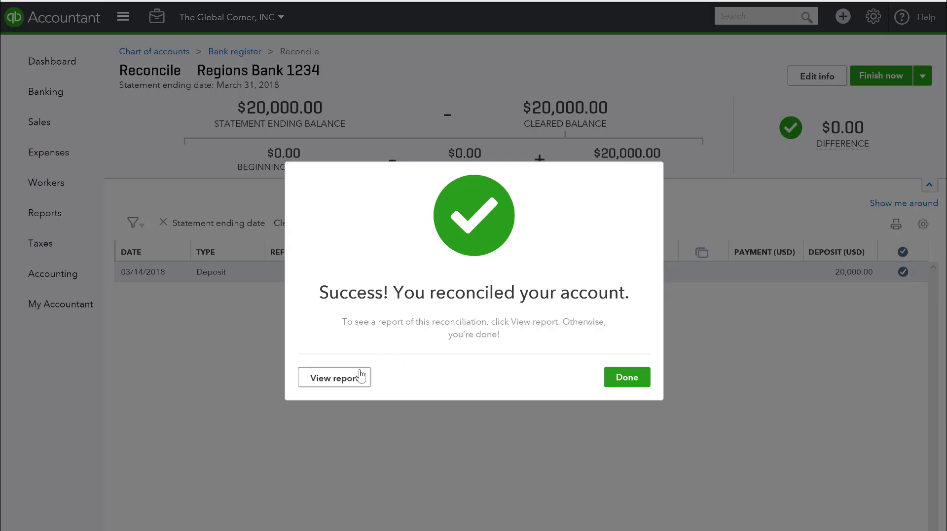
# - Finish the Regions Bank reconciliation without viewing its report and dismiss the tip about previous reconciliations
pyautogui.click(634, 377)
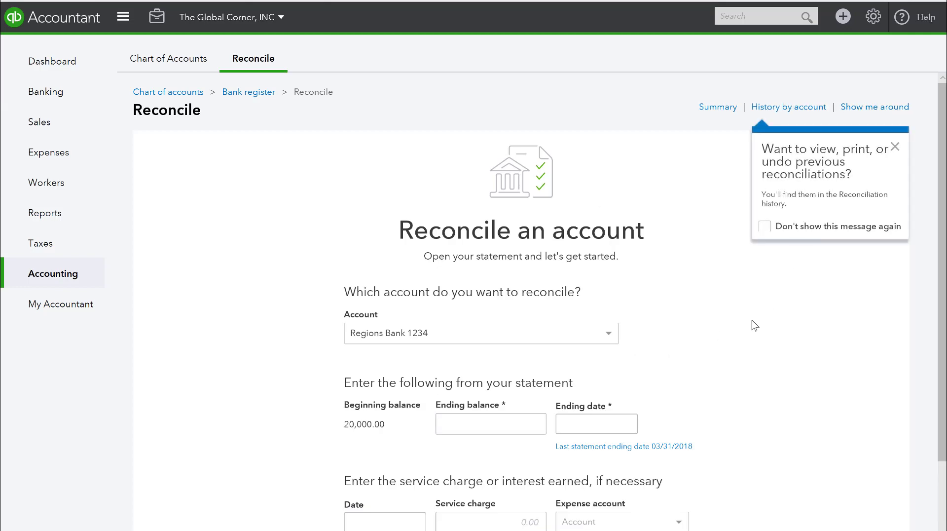
pyautogui.scroll(-2, 717, 345)
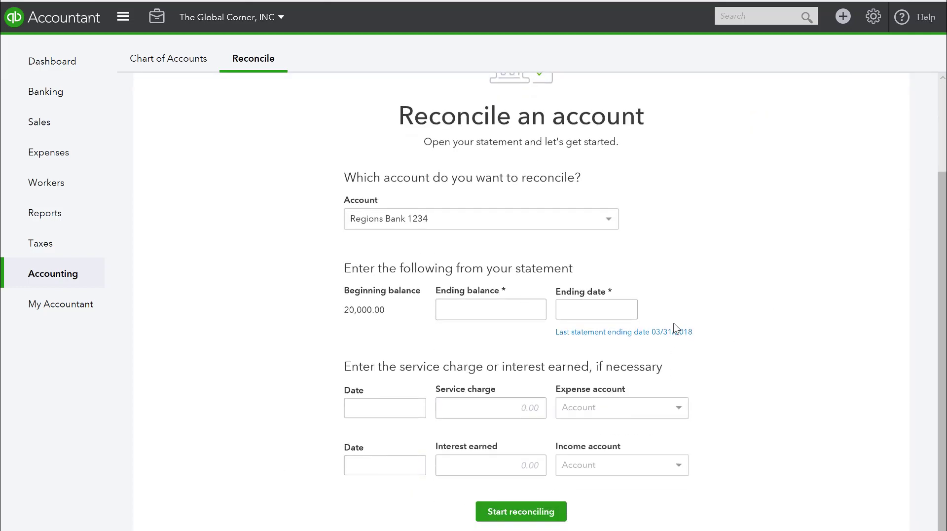
pyautogui.scroll(2, 676, 328)
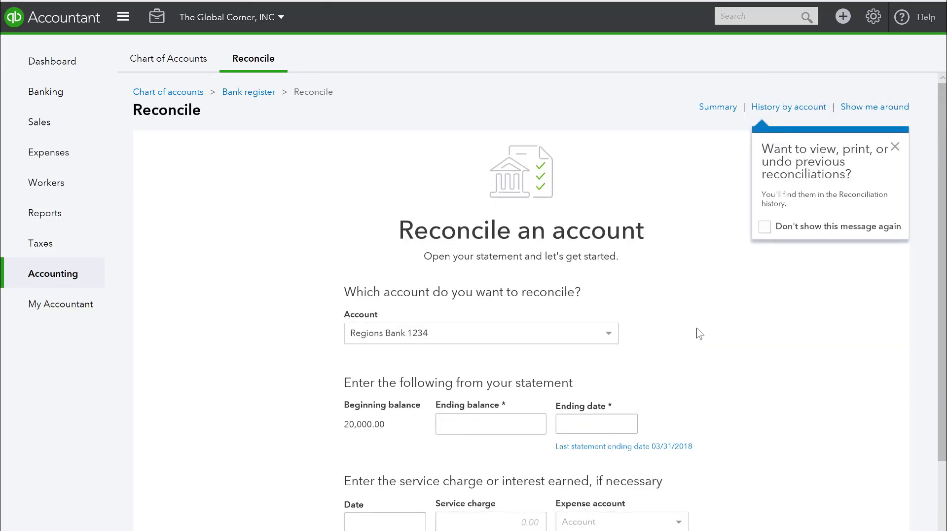
pyautogui.click(895, 147)
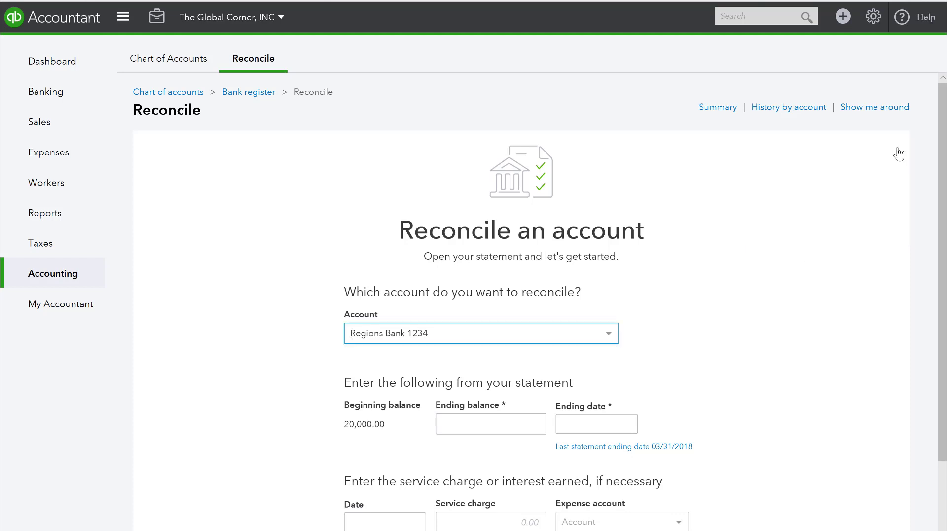